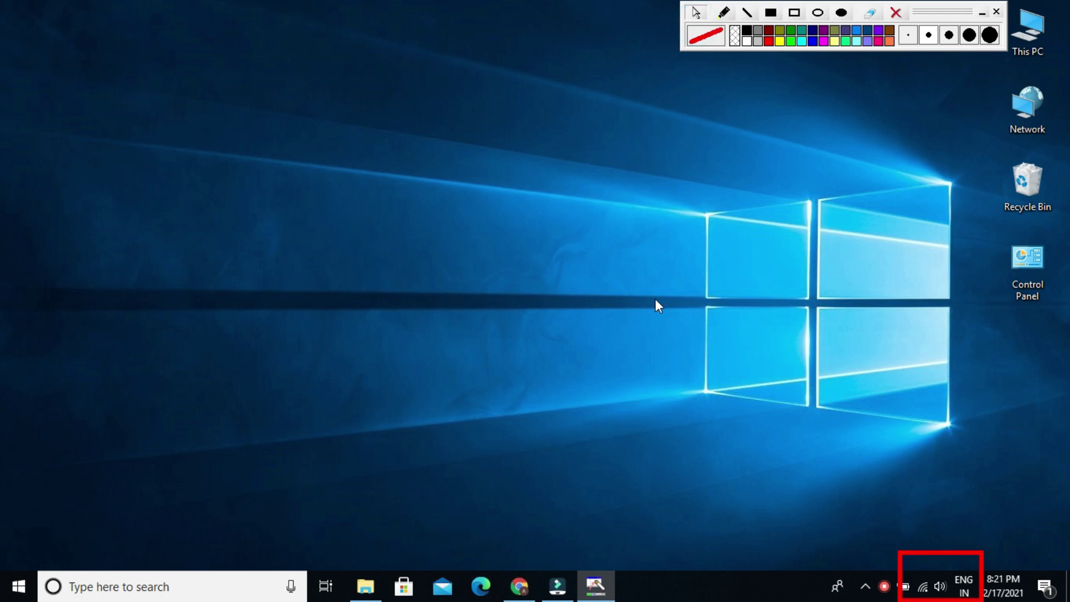
Step: Erase the annotation drawn over the desktop, and find and open the Services app
left_click(893, 14)
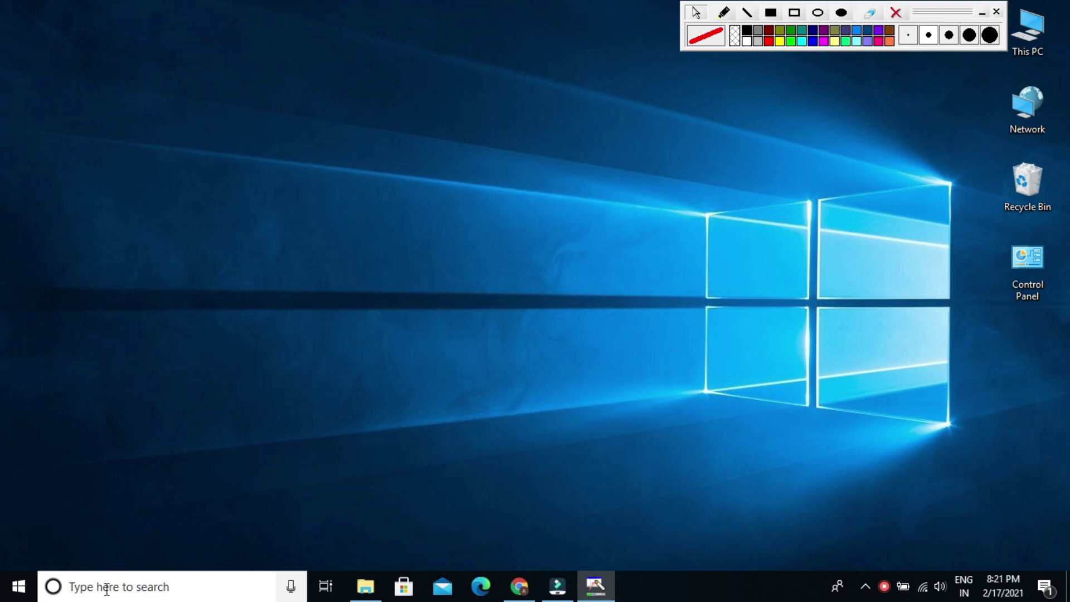
left_click(145, 589)
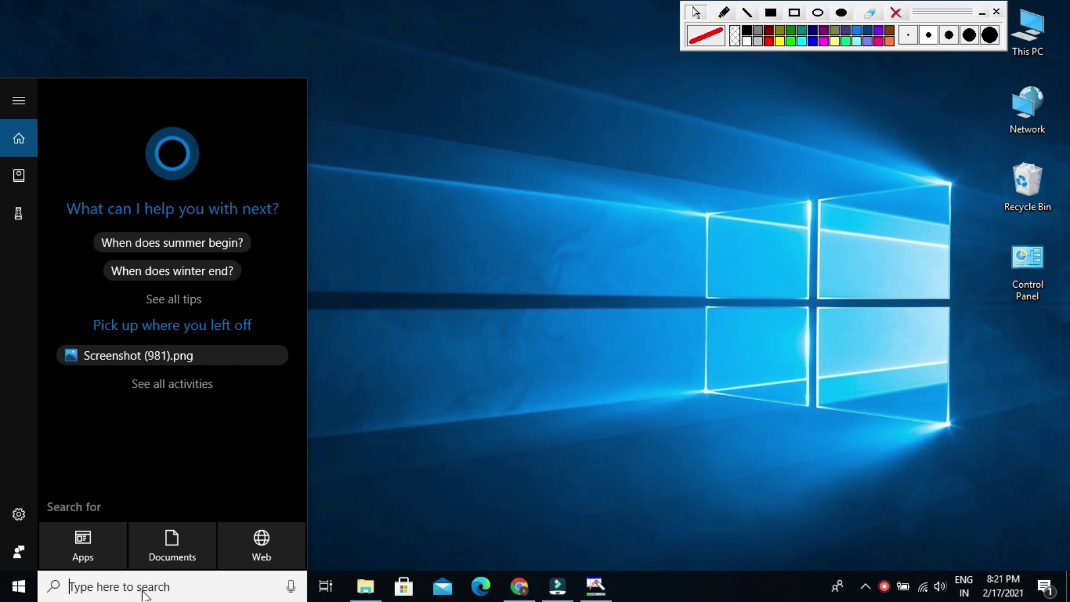
type("ser")
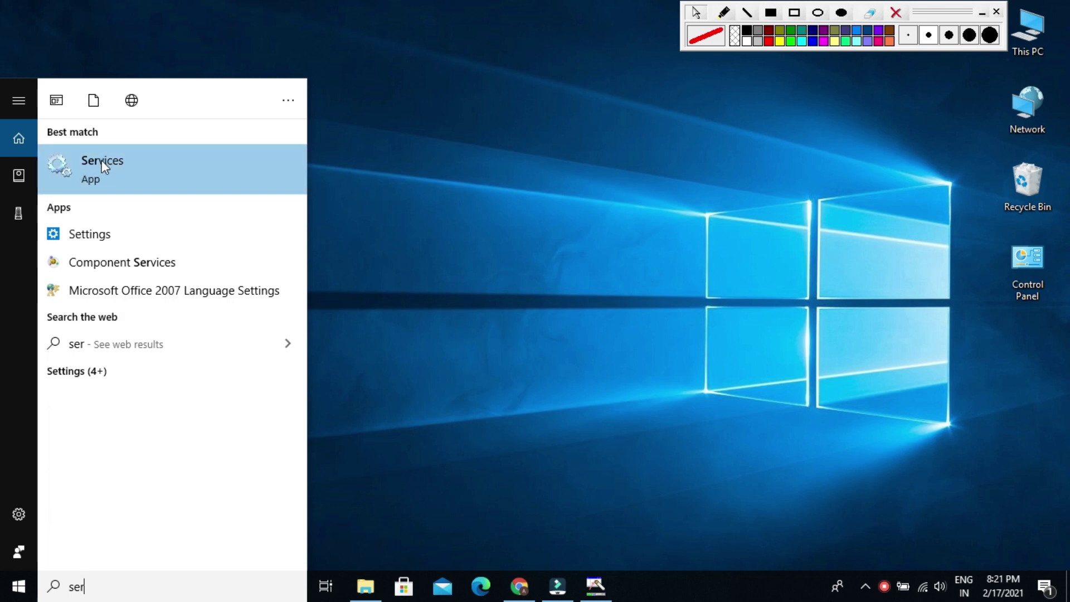
left_click(800, 10)
key("super")
type("s")
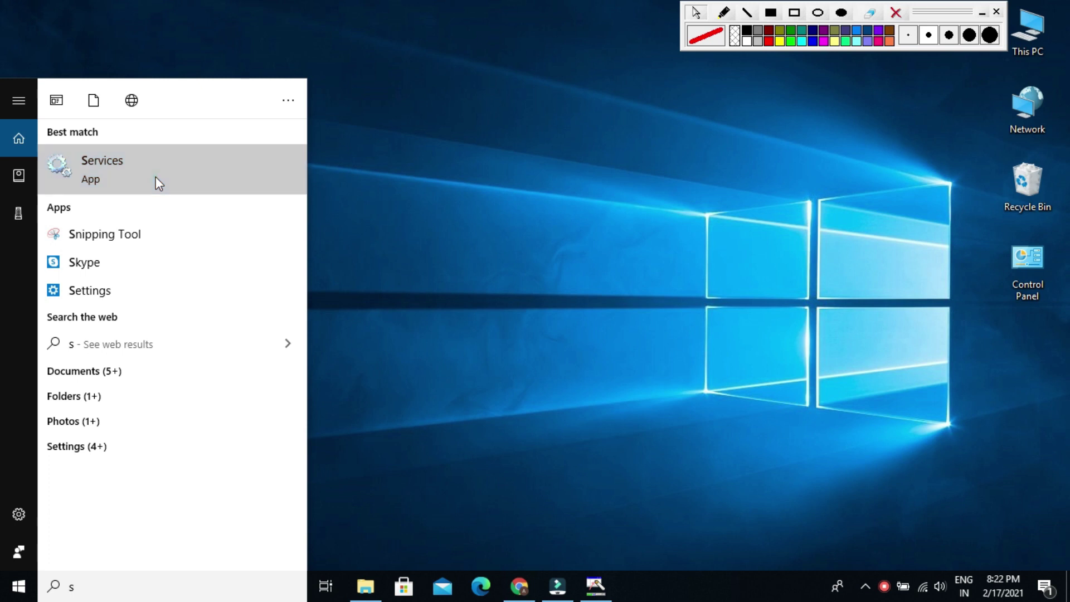
left_click(156, 177)
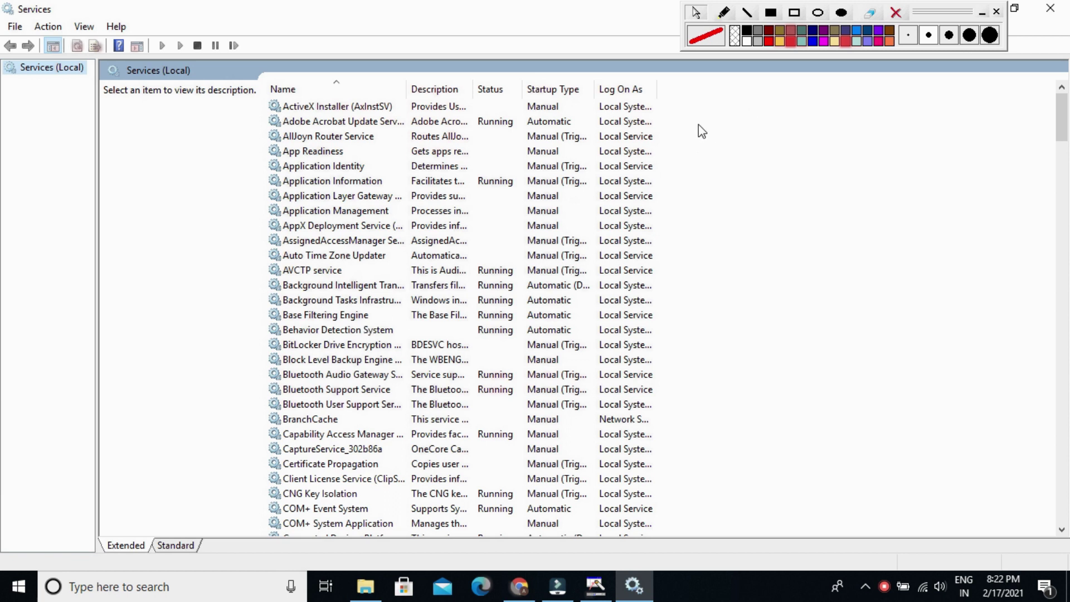
Step: Select the Windows Update service in the services list and circle its row with a red ellipse
scroll(450, 440, "down", 3)
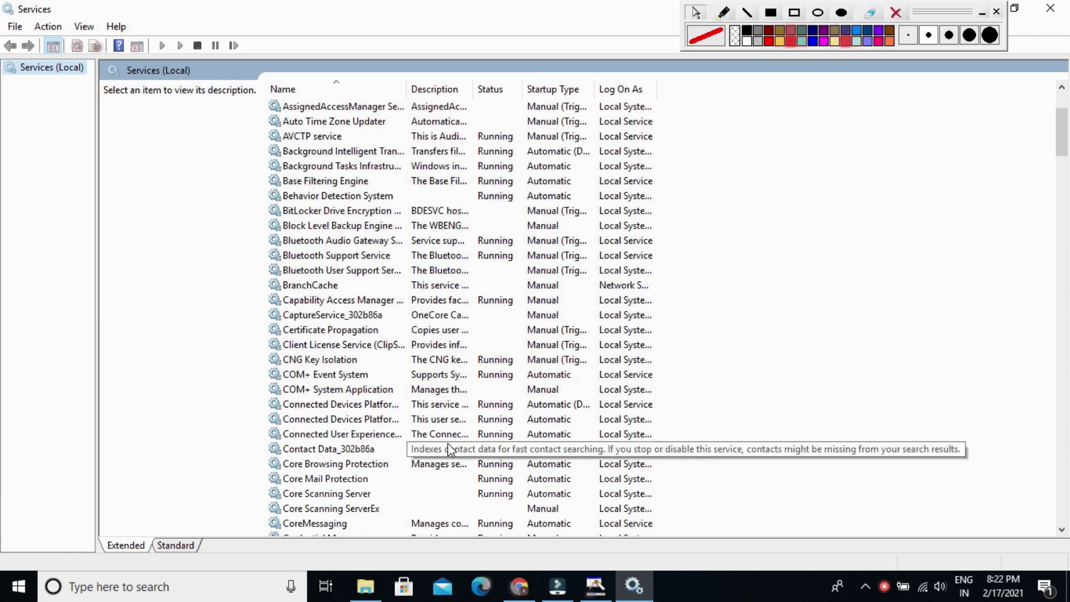
scroll(447, 443, "down", 6)
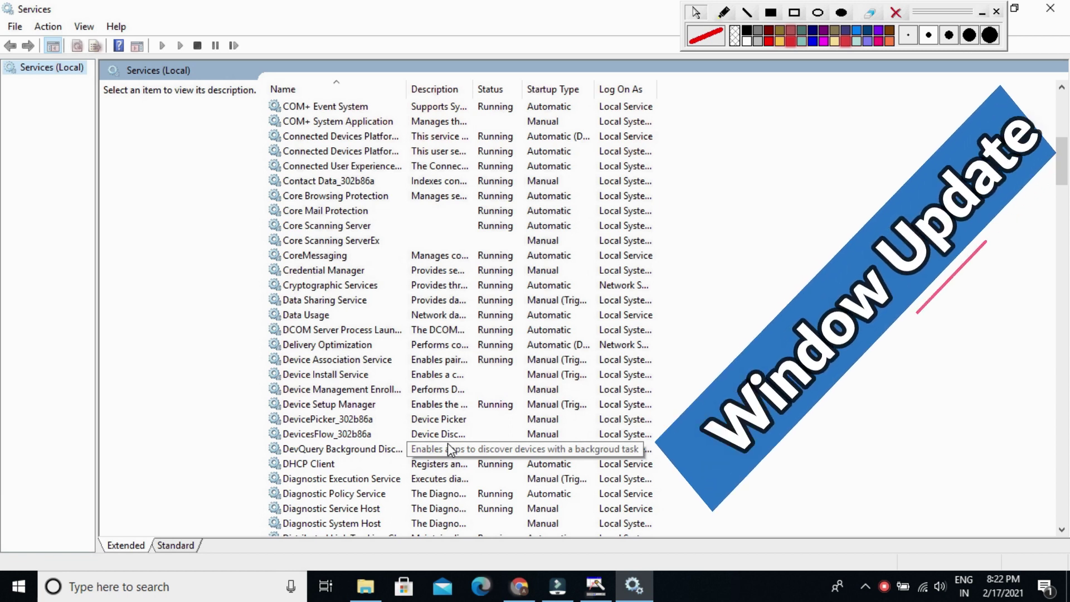
scroll(450, 449, "down", 8)
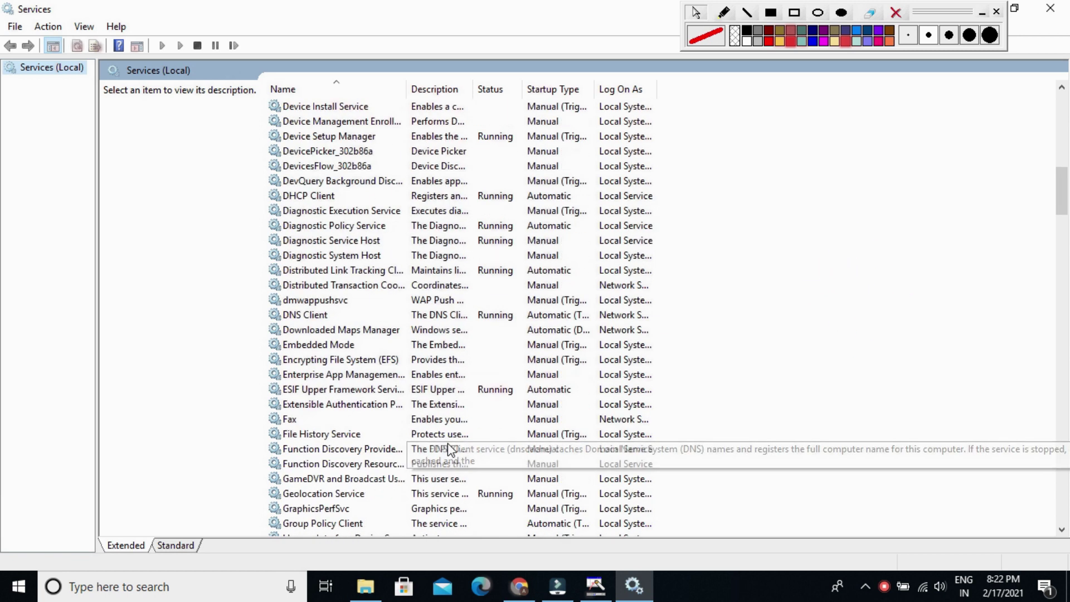
scroll(447, 444, "down", 13)
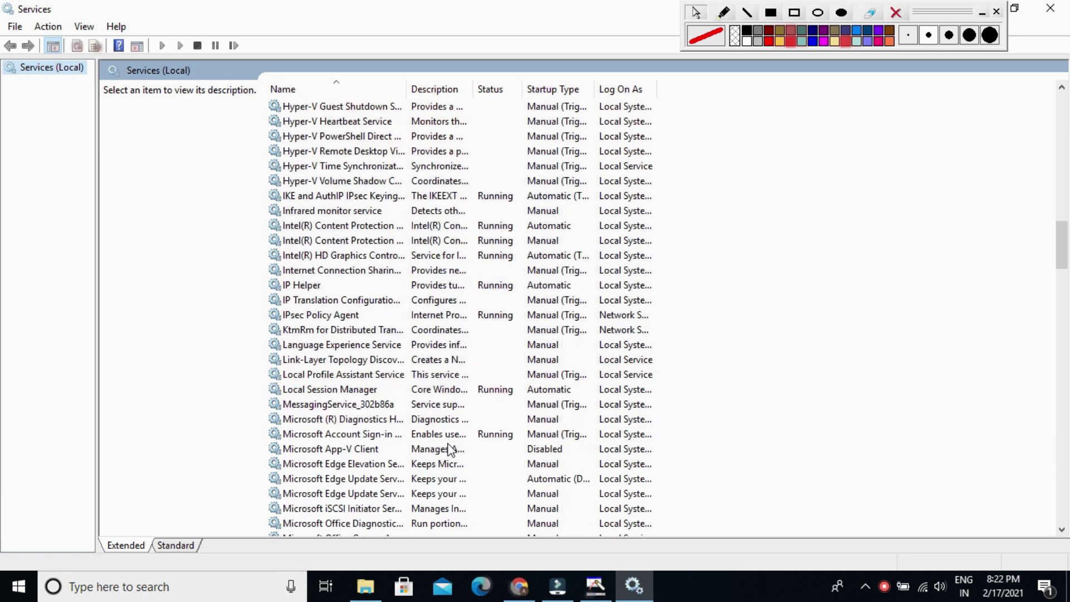
scroll(447, 443, "down", 20)
left_click(557, 404)
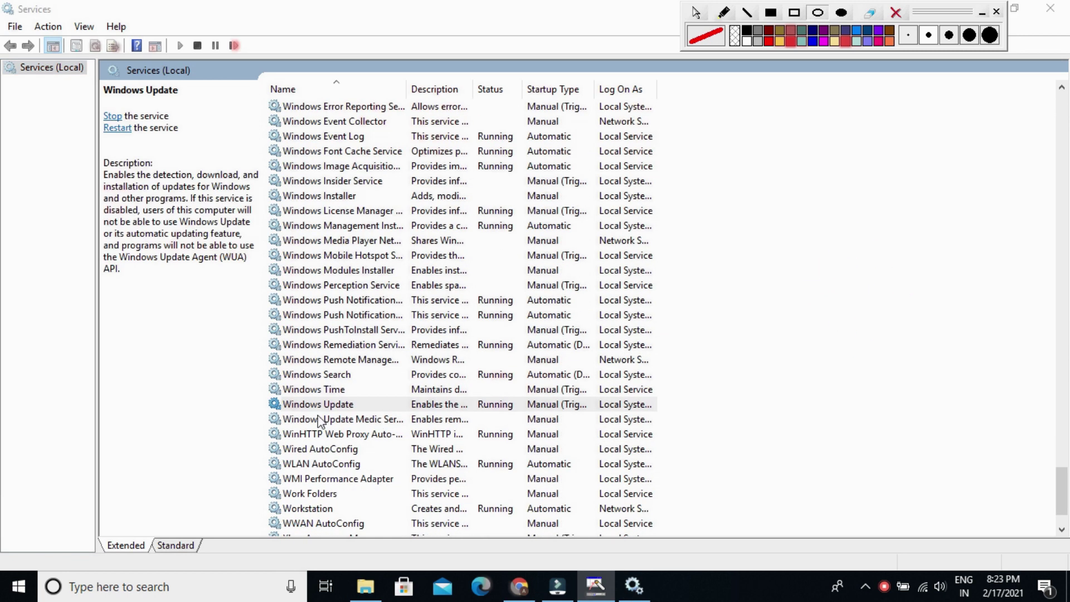
mouse_move(249, 396)
left_mouse_down()
mouse_move(401, 419)
mouse_move(686, 415)
left_mouse_up()
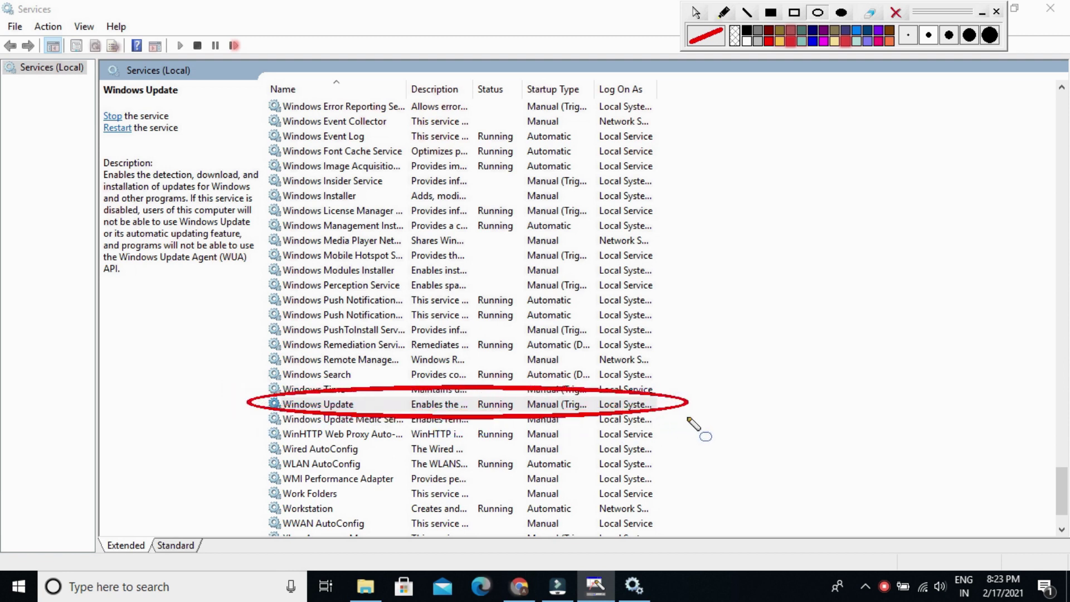
left_click(695, 12)
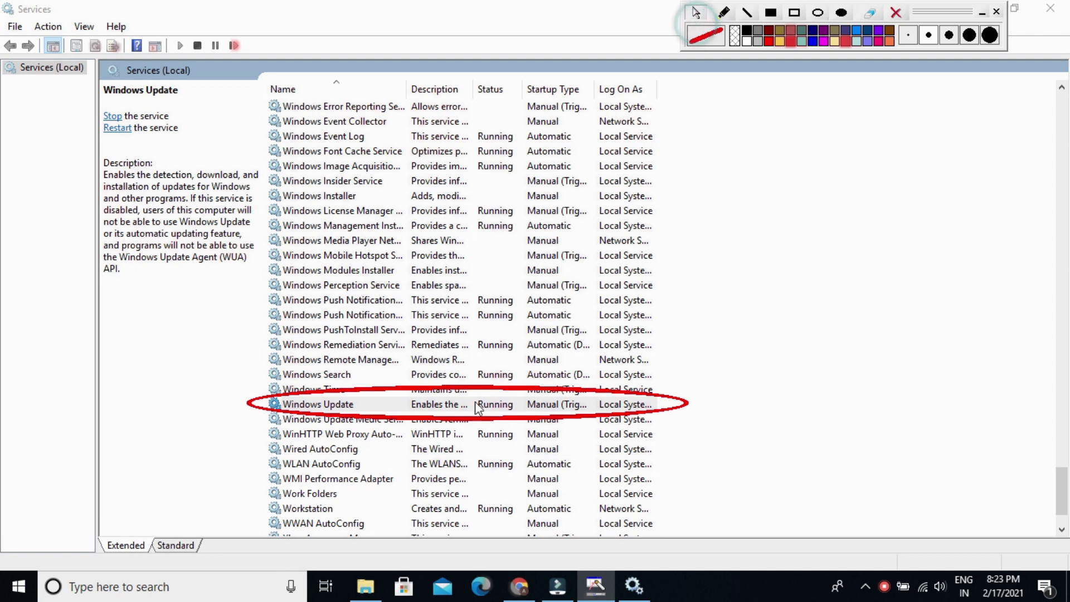
Step: Stop the Windows Update service and set its startup type to Disabled in its properties, applying the change
double_click(366, 401)
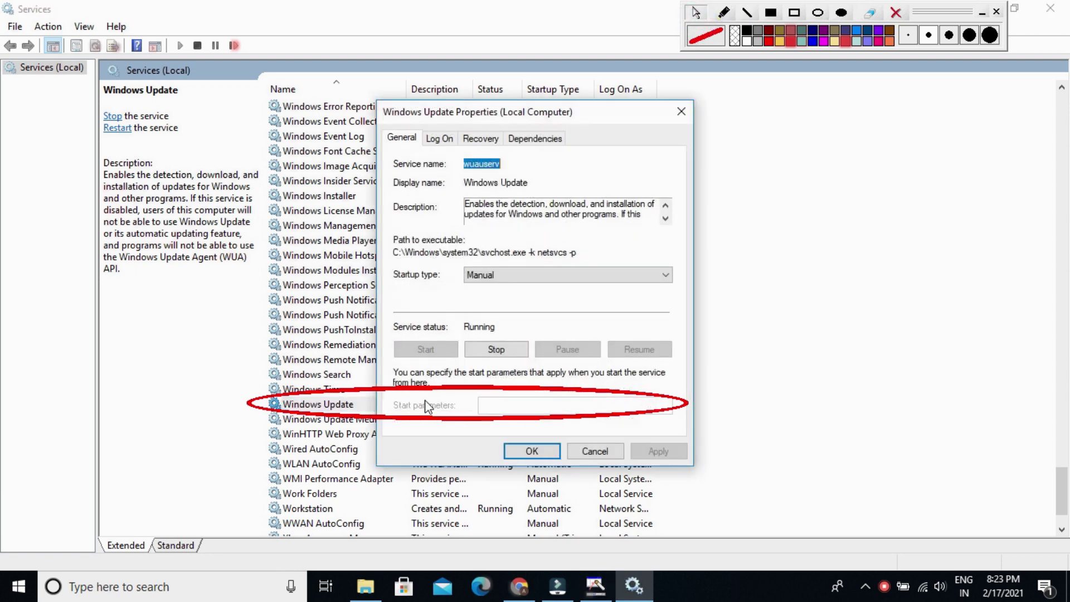
left_click(497, 351)
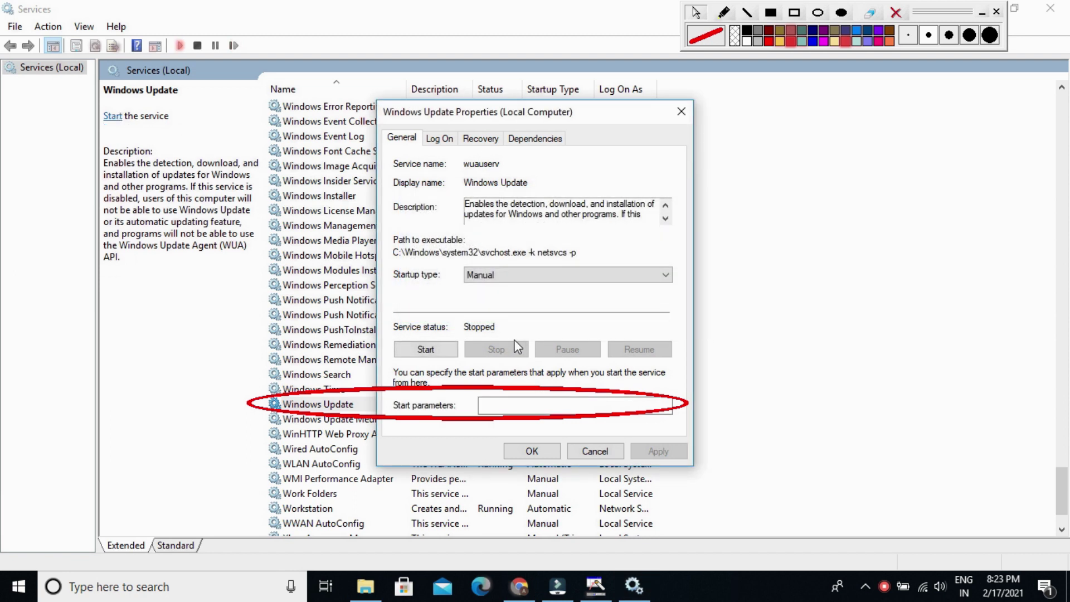
left_click(497, 354)
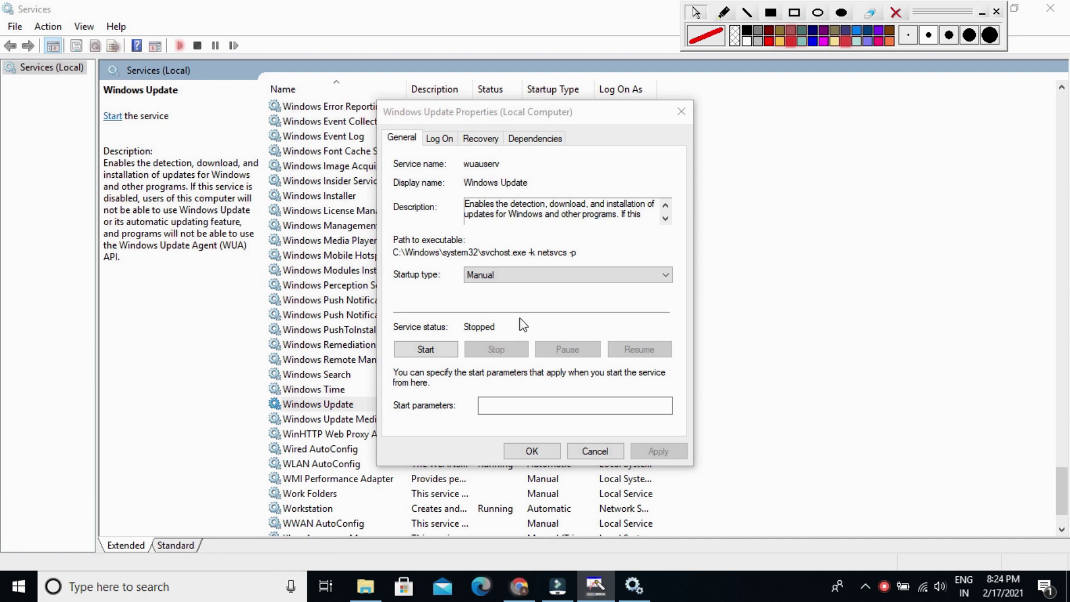
left_click(511, 272)
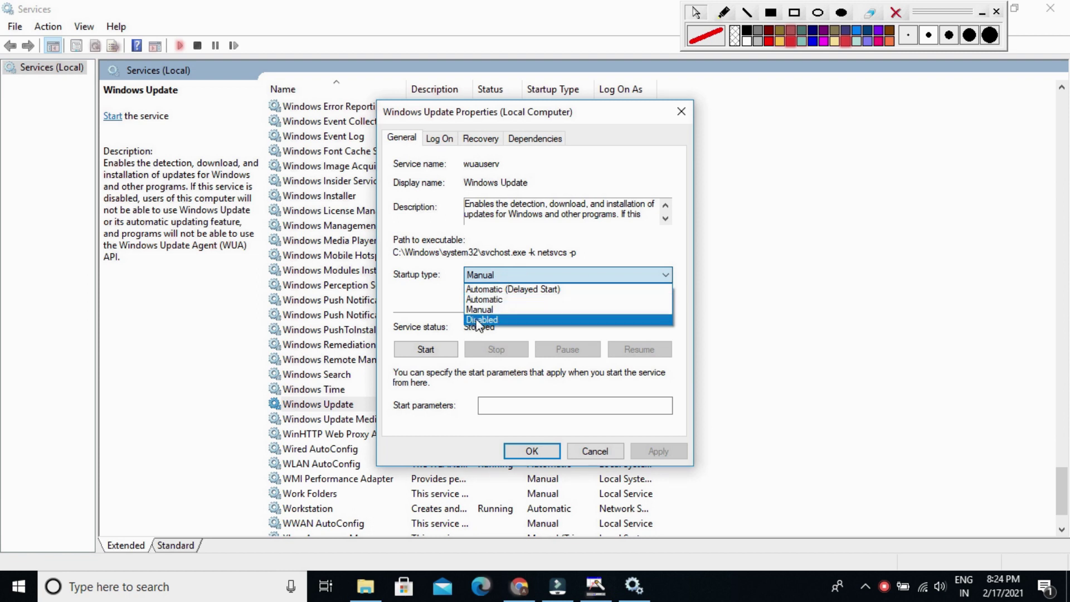
left_click(505, 320)
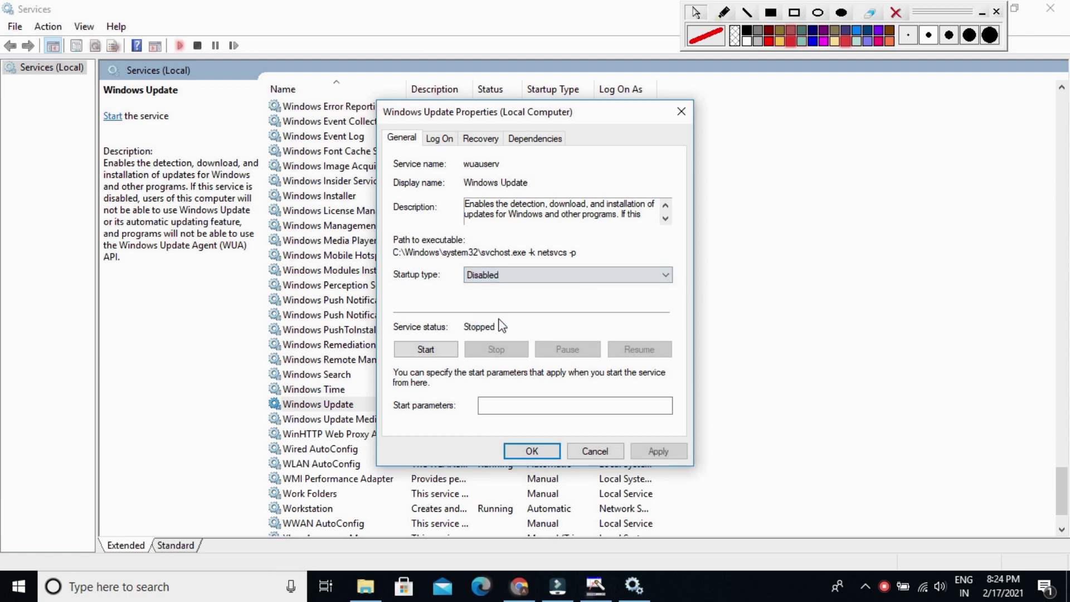
left_click(653, 453)
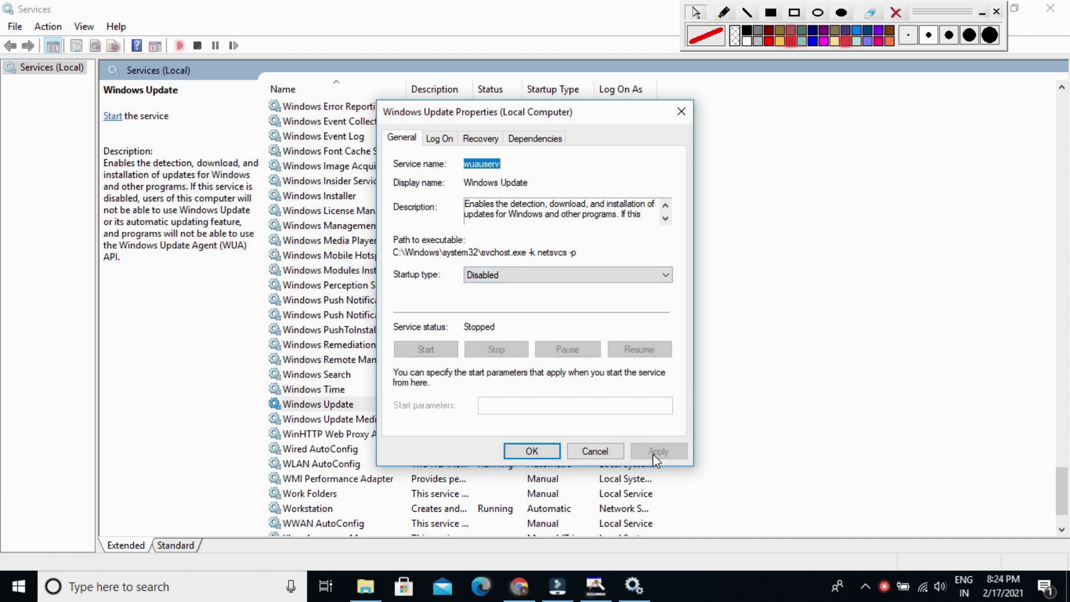
left_click(554, 450)
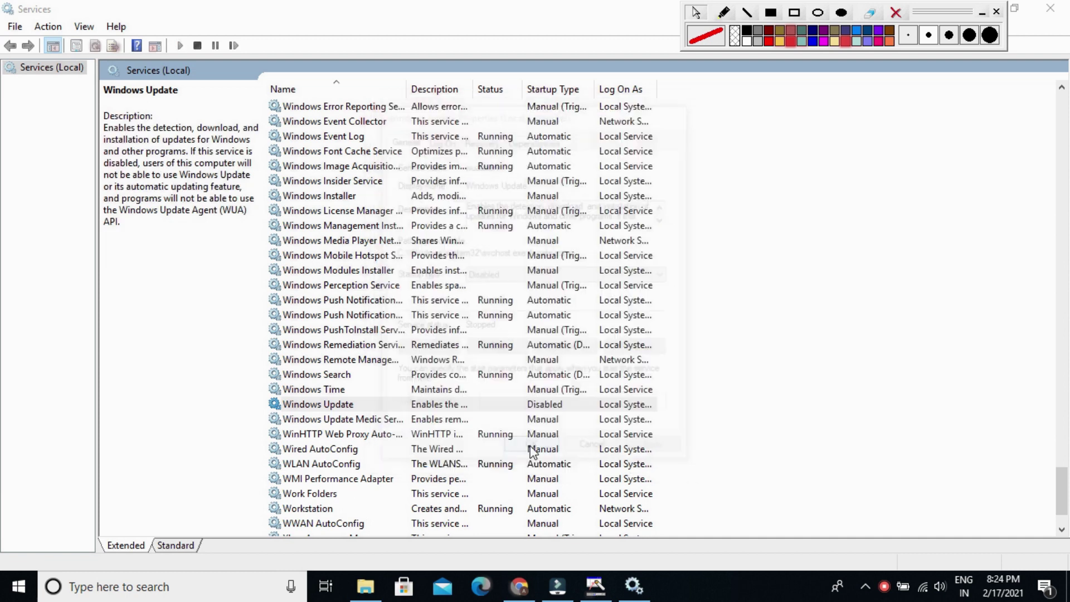
Step: Frame the Windows Update service's startup type with a red rectangle and close the Services window
left_click_drag(512, 392, 594, 418)
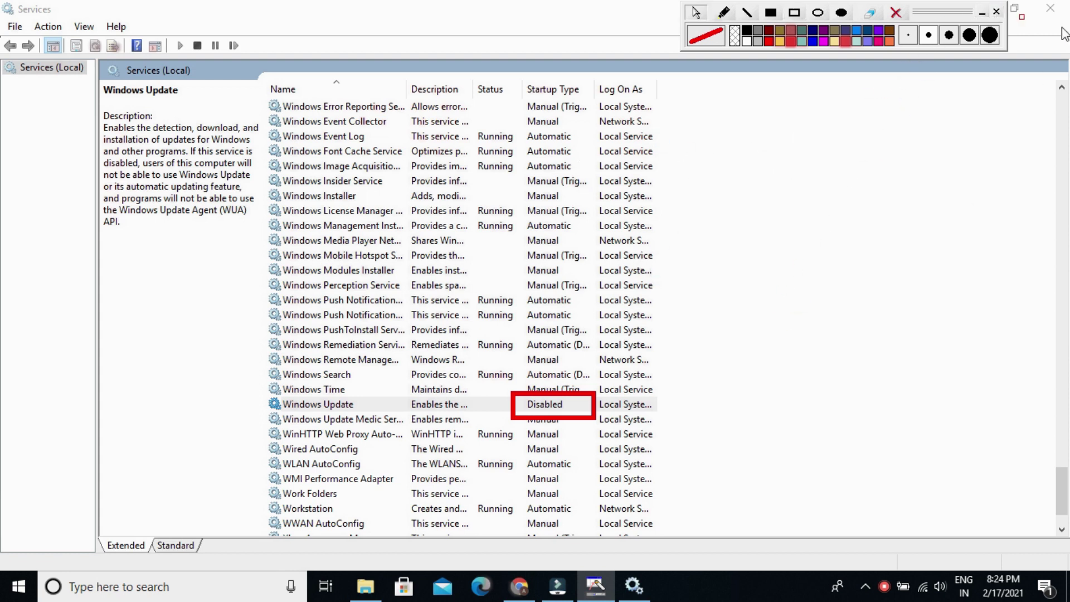
left_click(1050, 9)
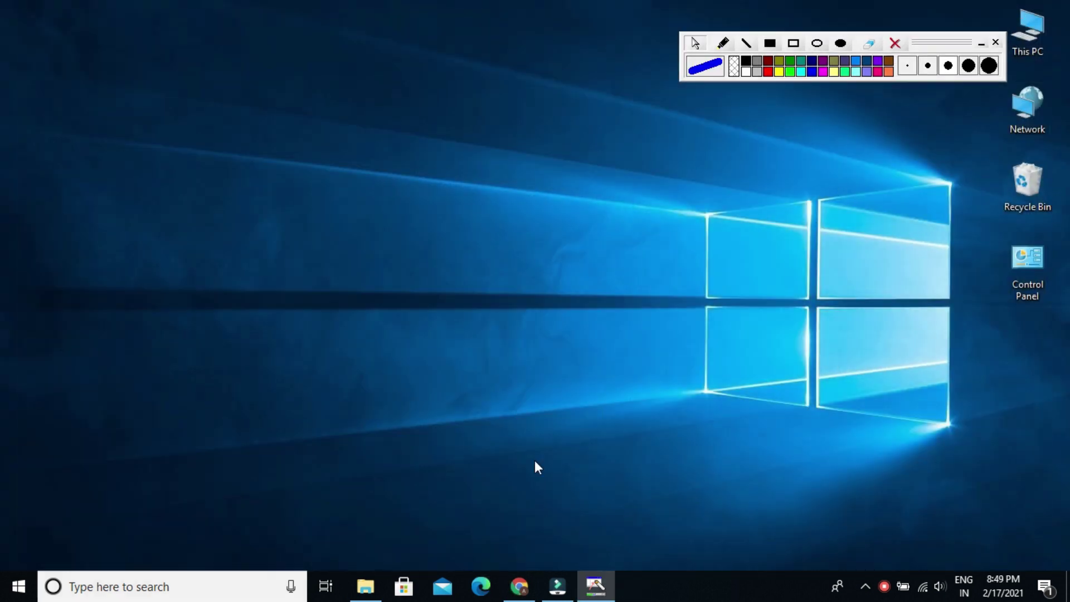
left_click(19, 585)
left_click(20, 550)
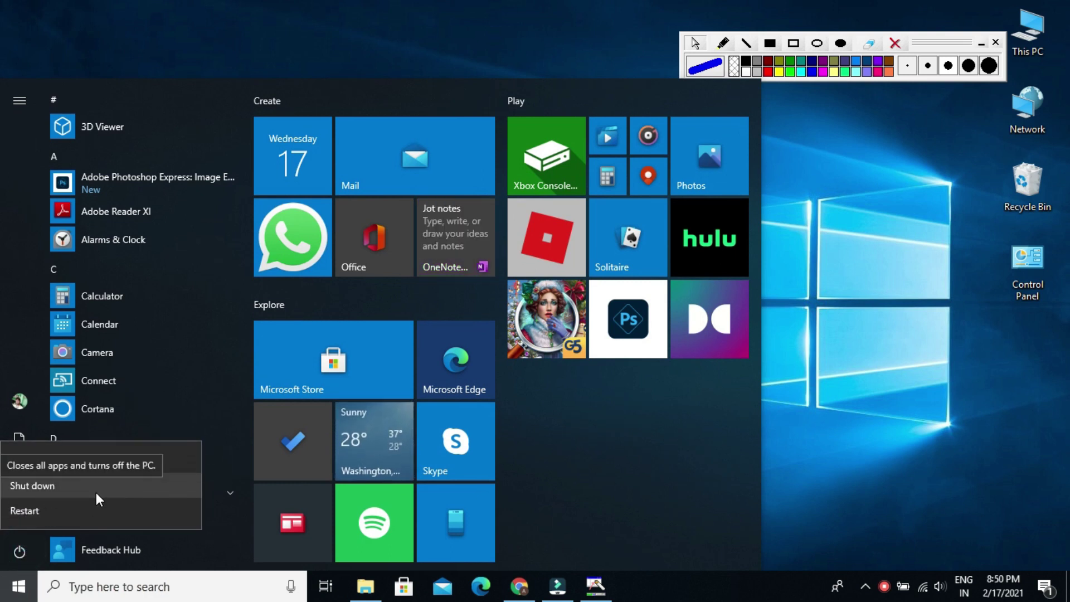
key("Escape")
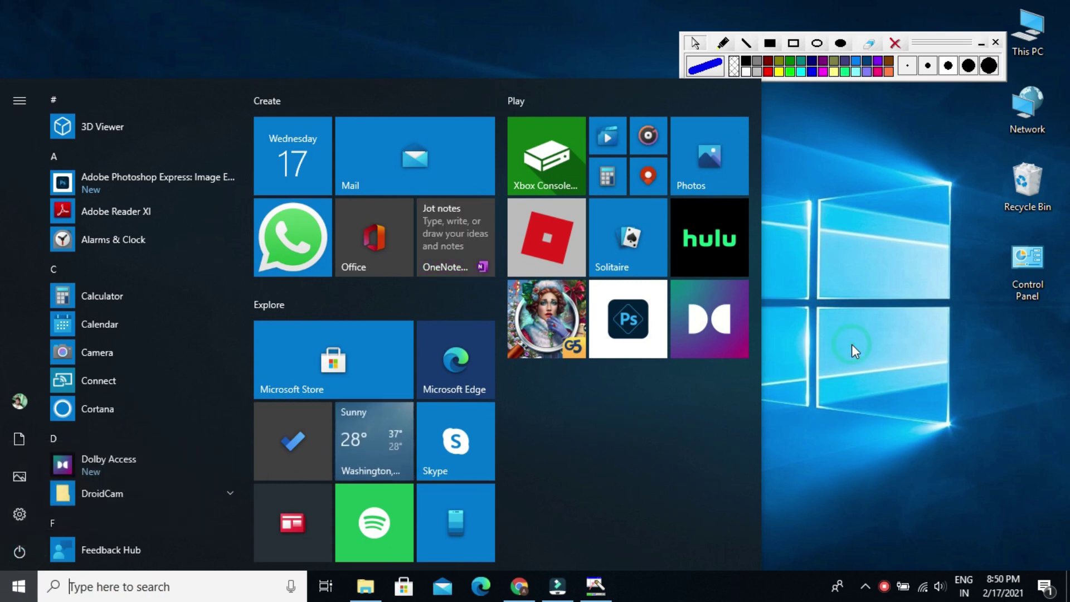
left_click(805, 232)
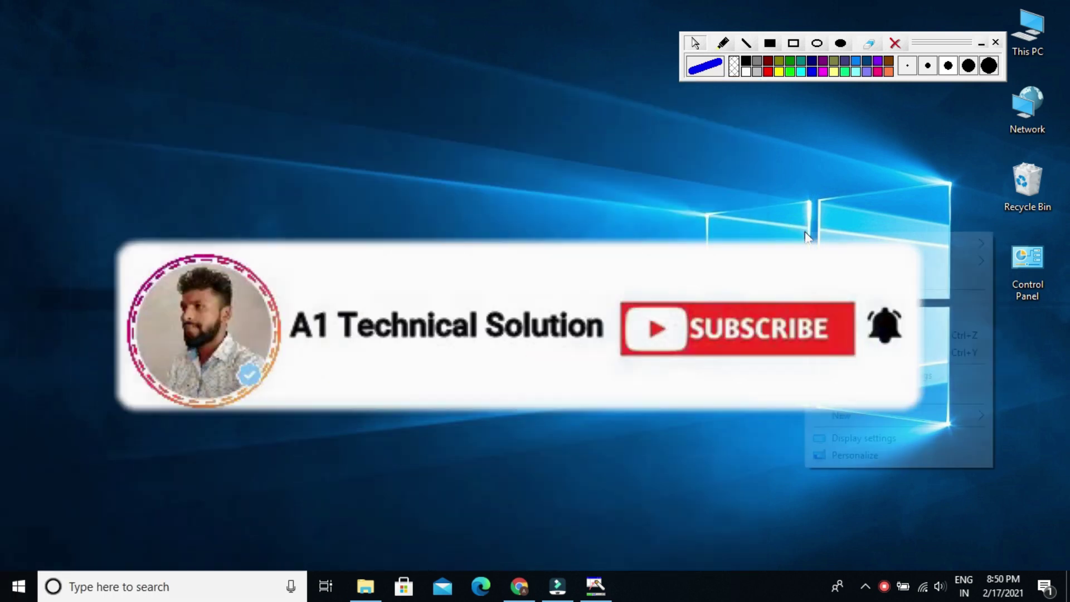
right_click(805, 232)
key("Escape")
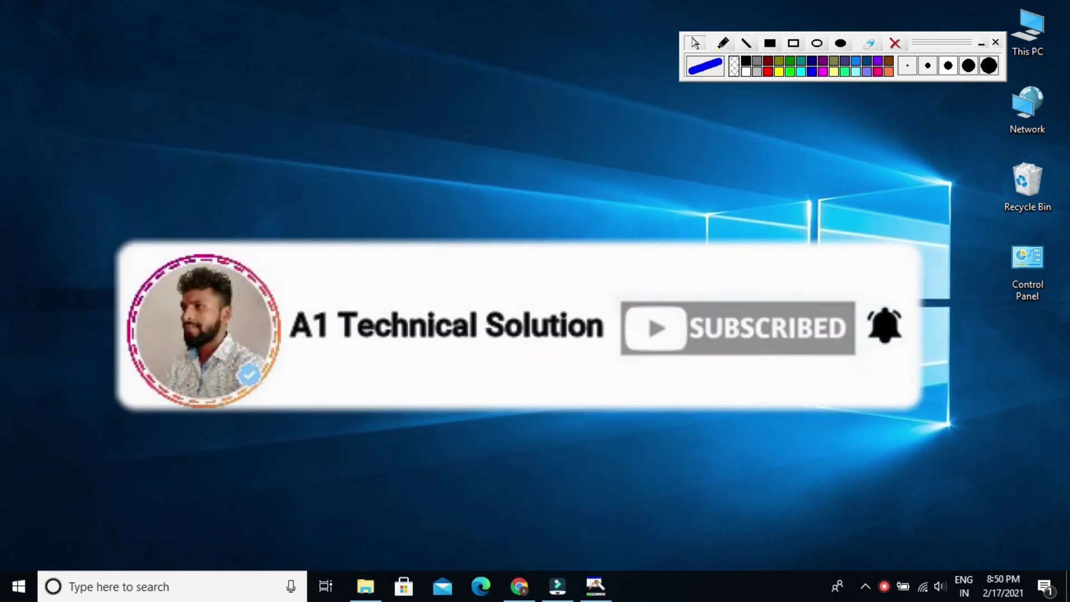
right_click(735, 283)
key("Escape")
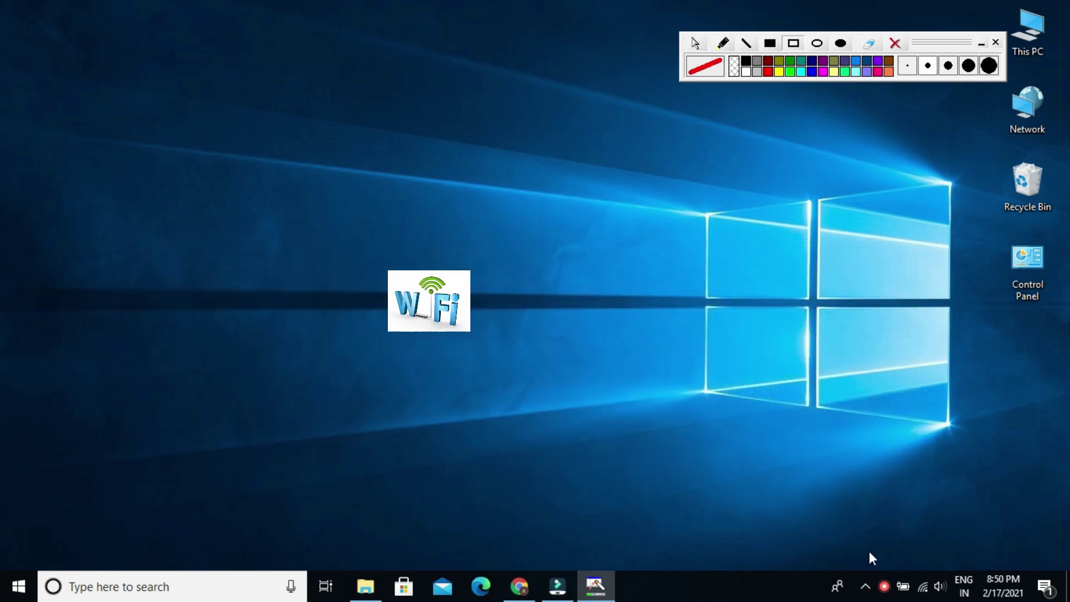
Step: Frame the Wi-Fi icon with a red rectangle and open the properties of the connected Wi-Fi network
mouse_move(895, 547)
left_mouse_down()
mouse_move(925, 588)
mouse_move(959, 601)
left_mouse_up()
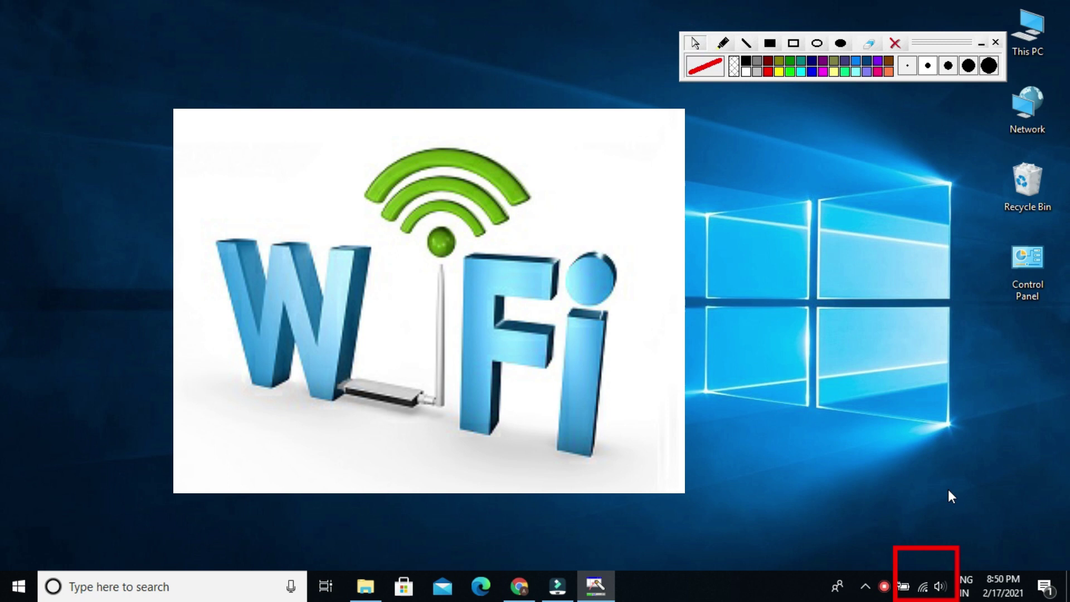
left_click(922, 586)
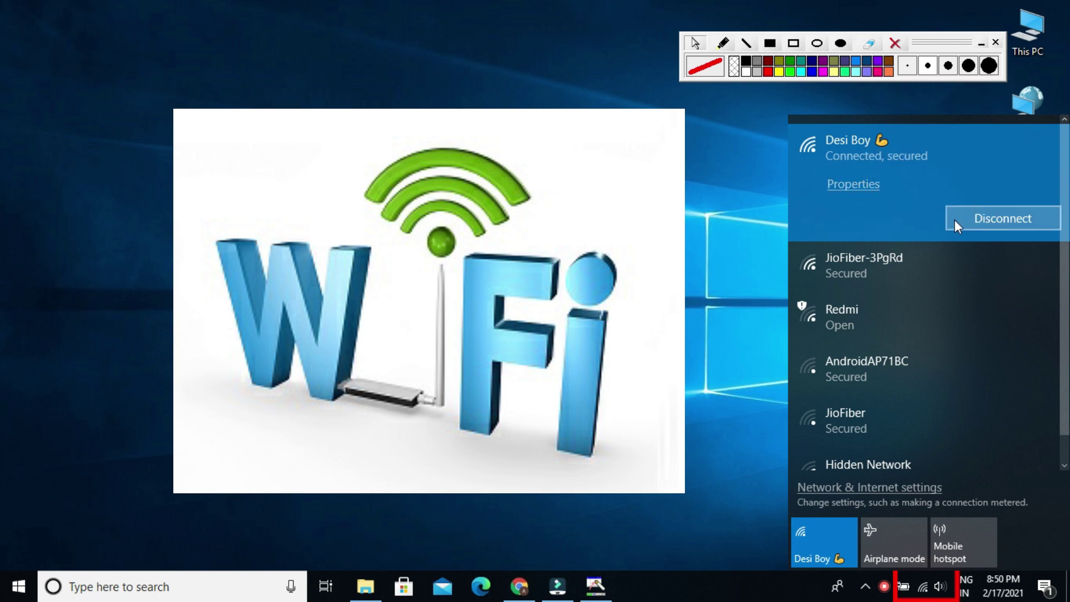
left_click(854, 186)
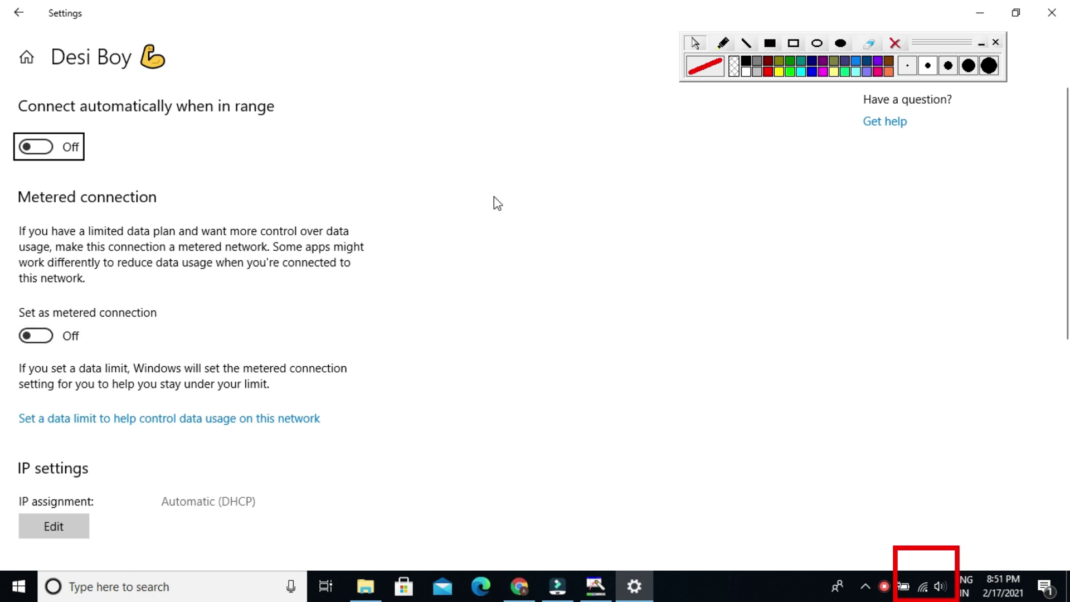
Step: Frame the "Set as metered connection" label in red, circle its switch with a green ellipse, and erase the annotations
left_click(793, 42)
mouse_move(2, 300)
left_mouse_down()
mouse_move(49, 321)
mouse_move(187, 328)
left_mouse_up()
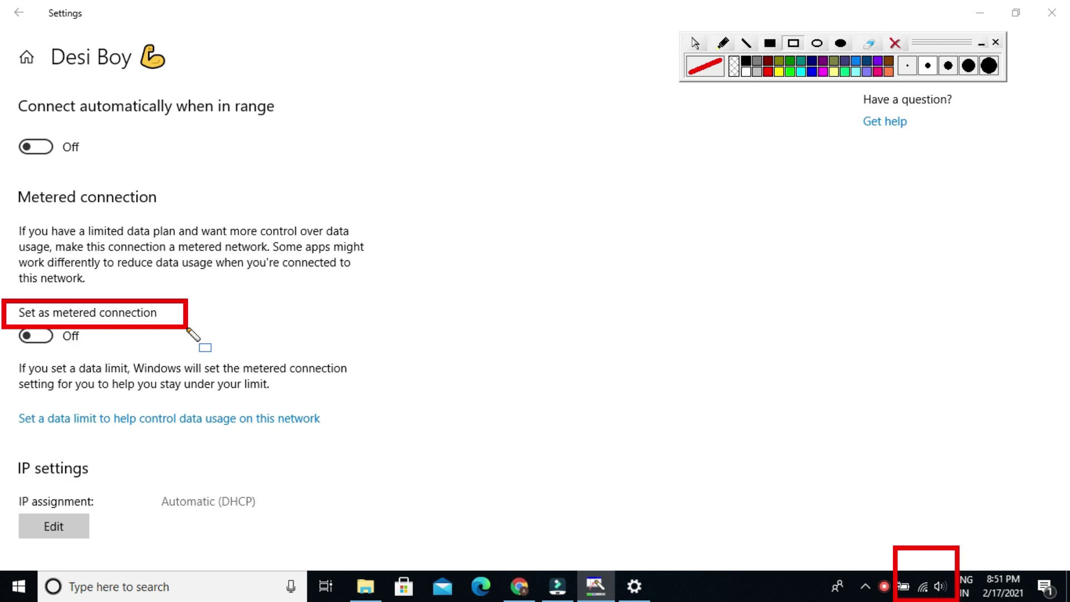
key("e")
key("g")
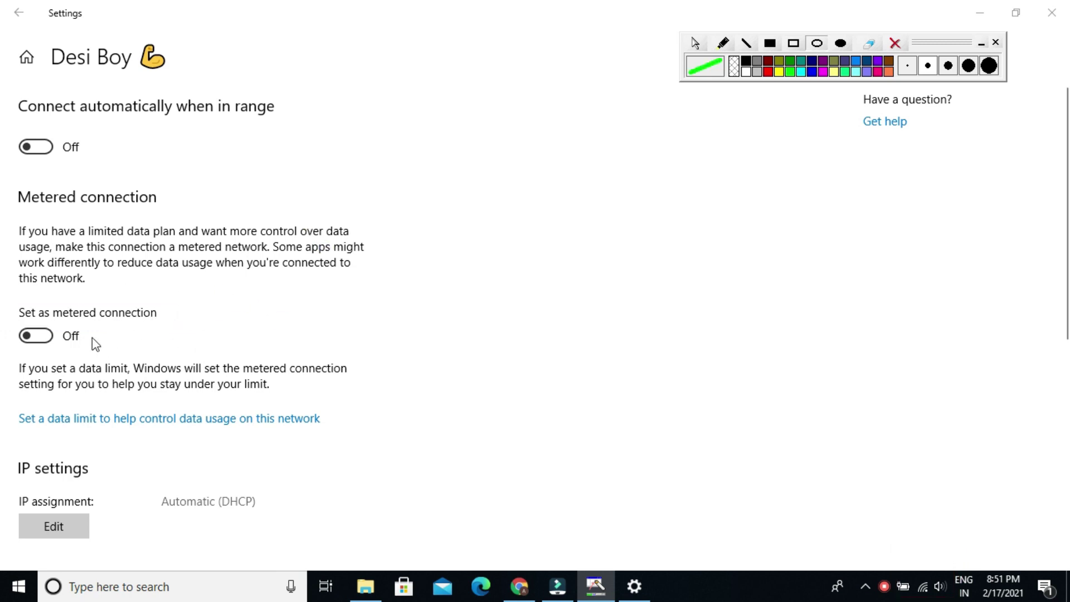
left_click_drag(2, 324, 124, 355)
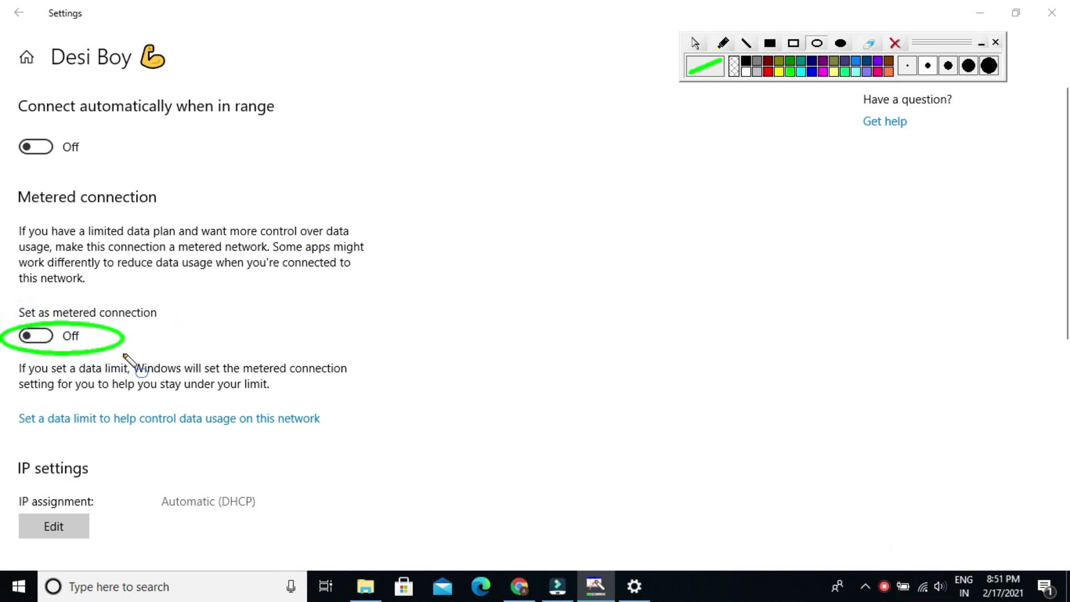
left_click(894, 43)
left_click(694, 43)
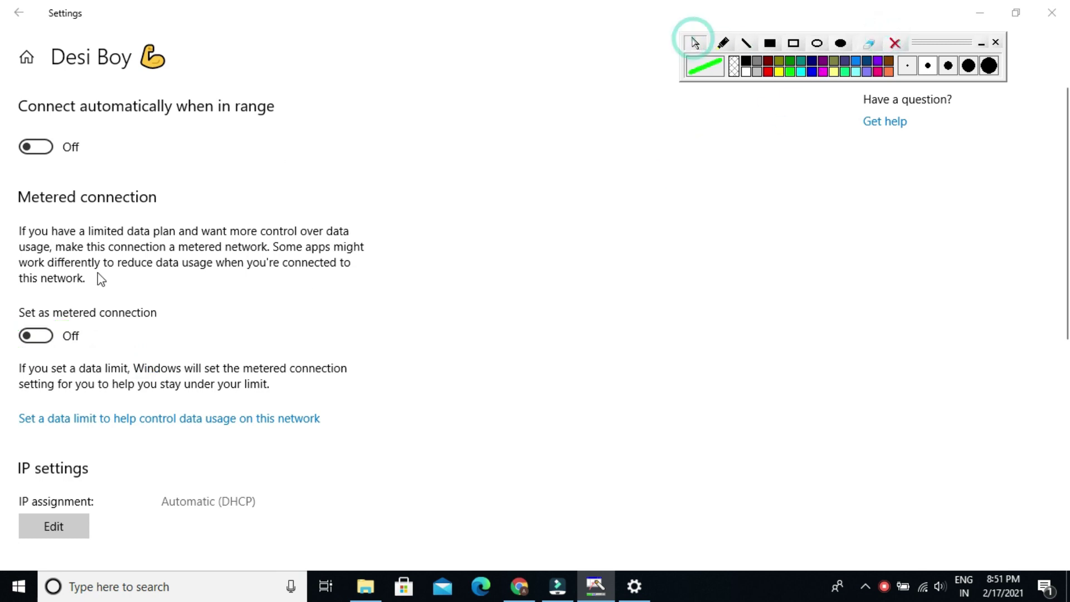
Step: Switch the metered connection on and back off, and temporarily frame the data limit note with a green rectangle
left_click(38, 335)
left_click(38, 336)
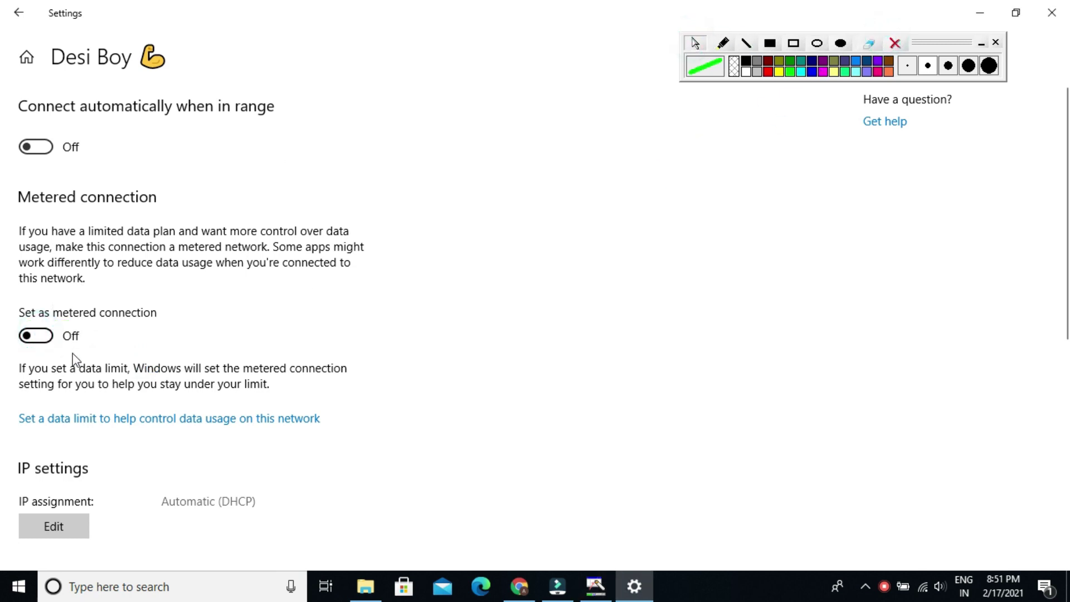
key("r")
mouse_move(4, 360)
left_mouse_down()
mouse_move(65, 379)
mouse_move(148, 380)
left_mouse_up()
mouse_move(180, 379)
left_mouse_down()
mouse_move(366, 386)
mouse_move(349, 399)
left_mouse_up()
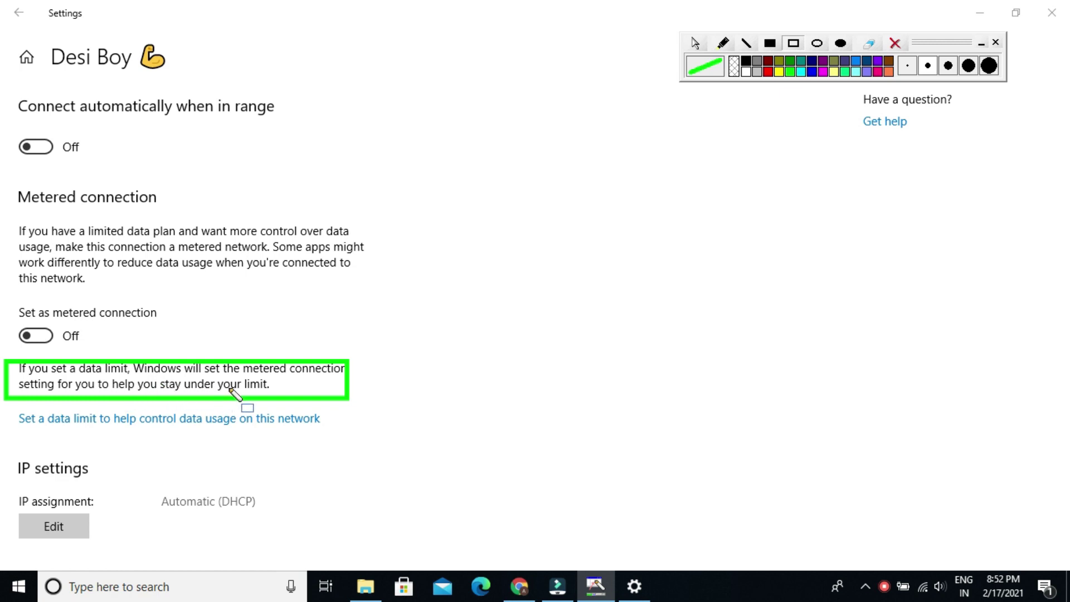
key("Escape")
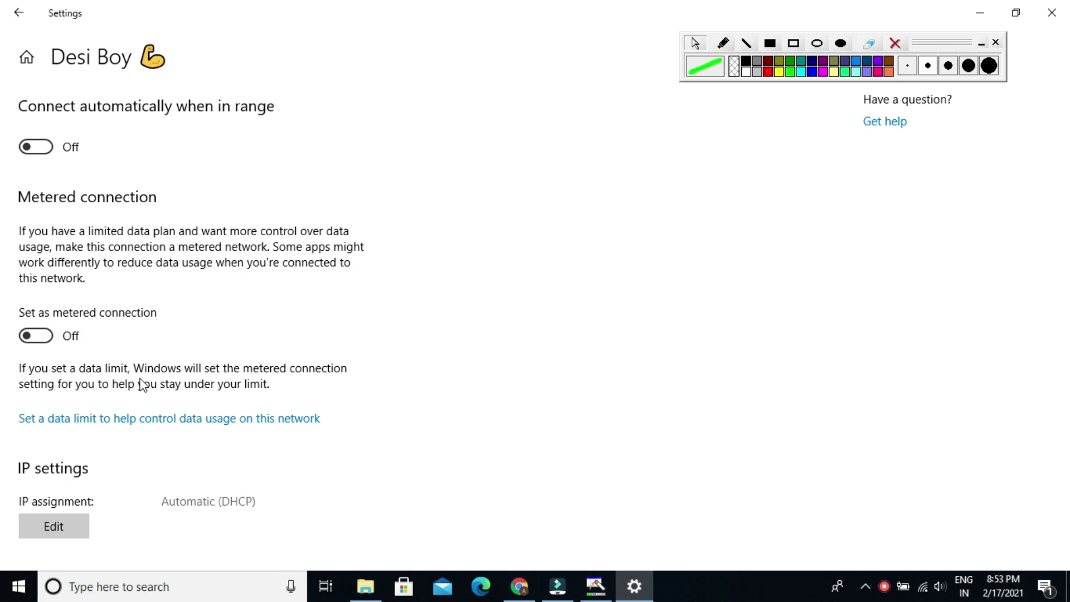
Step: Turn on "Set as metered connection" for the Wi-Fi network and circle the switch with a green ellipse
left_click(36, 336)
key("ctrl+shift+e")
left_click_drag(10, 320, 118, 353)
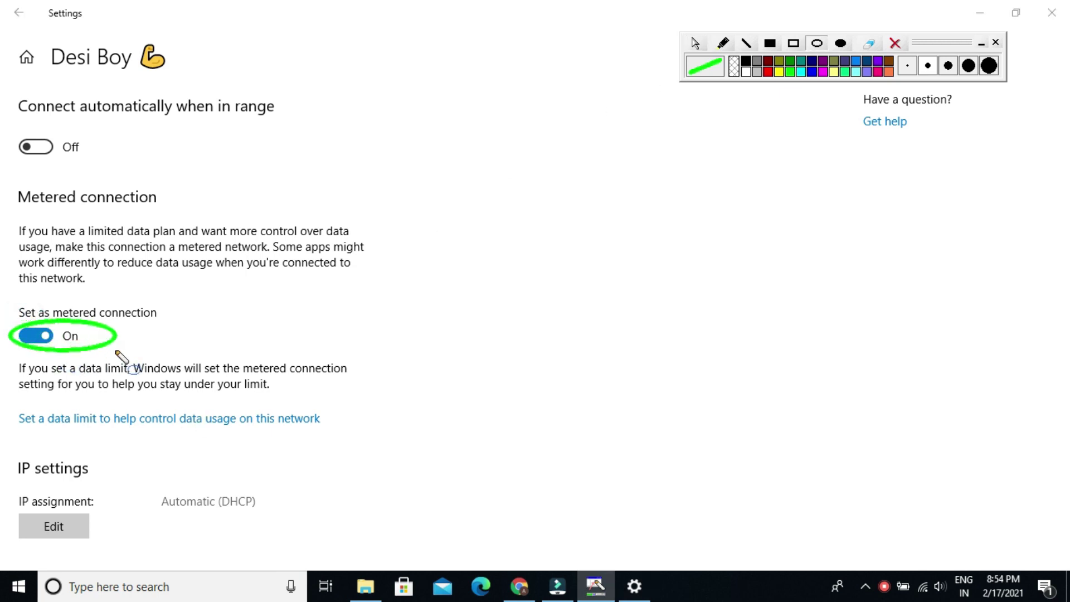